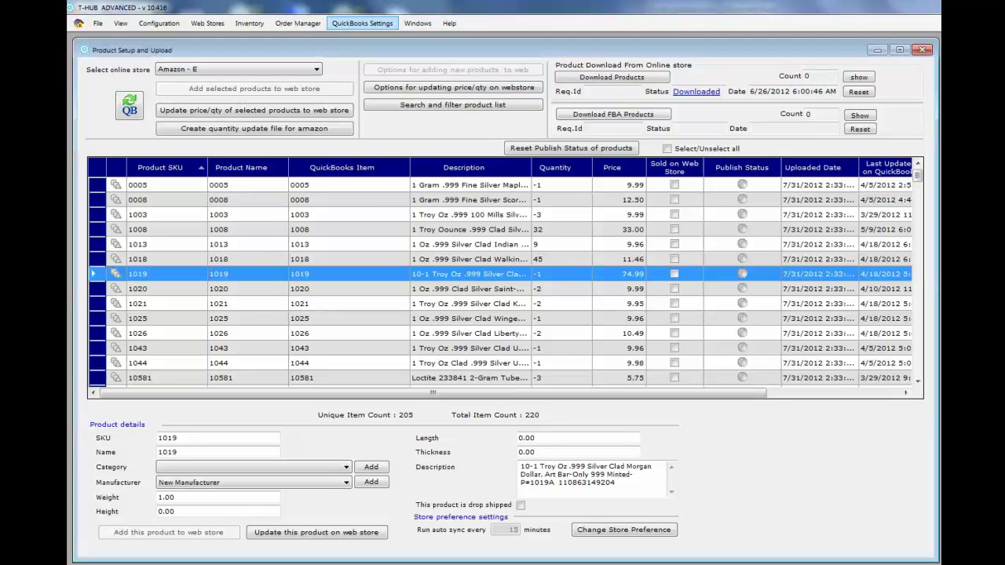
# Check which QuickBooks field the website product codes are matched to in the company file settings, and leave them unchanged
pyautogui.click(362, 23)
pyautogui.click(393, 36)
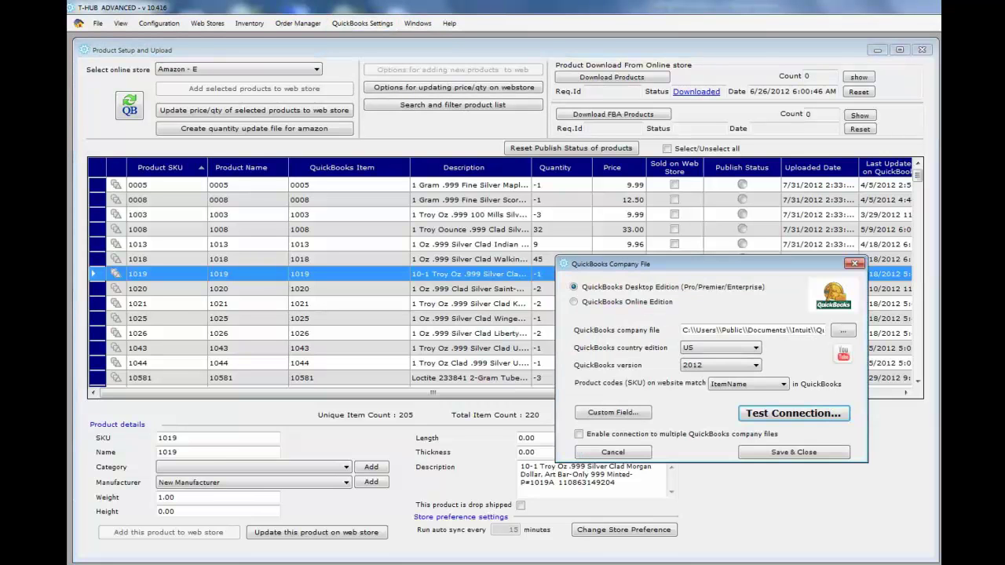
pyautogui.moveTo(707, 263); pyautogui.dragTo(483, 201)
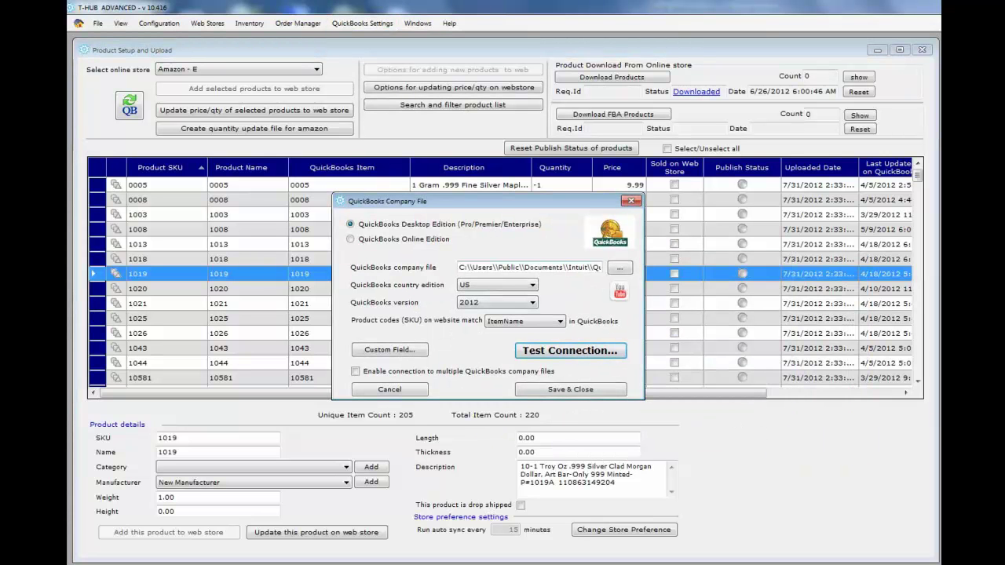
pyautogui.click(525, 322)
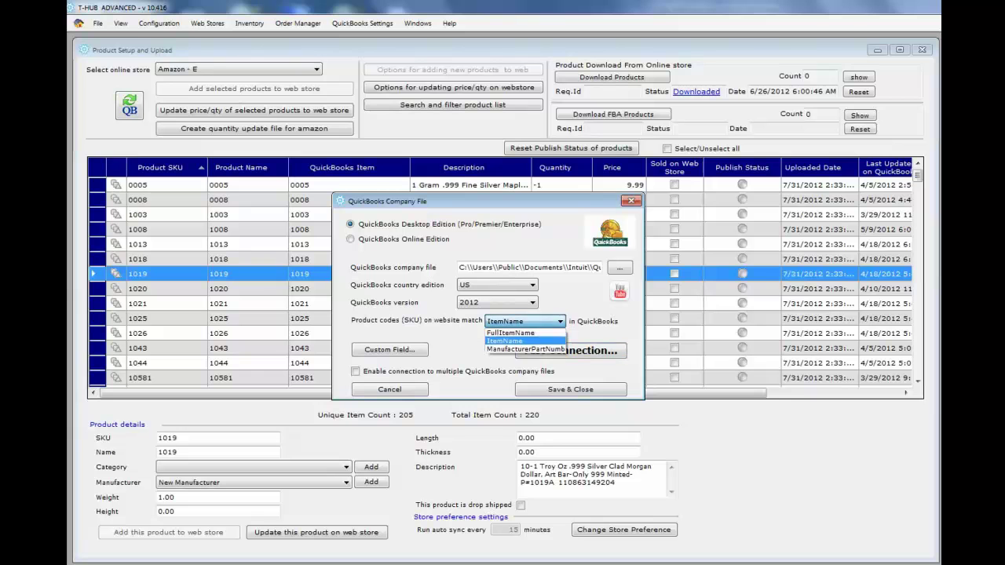
pyautogui.click(524, 322)
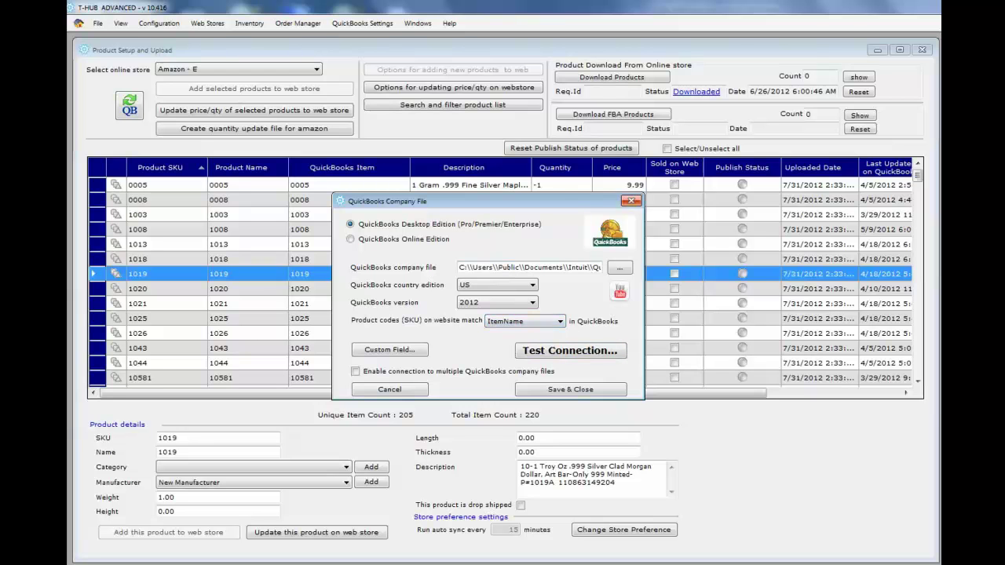
pyautogui.click(631, 201)
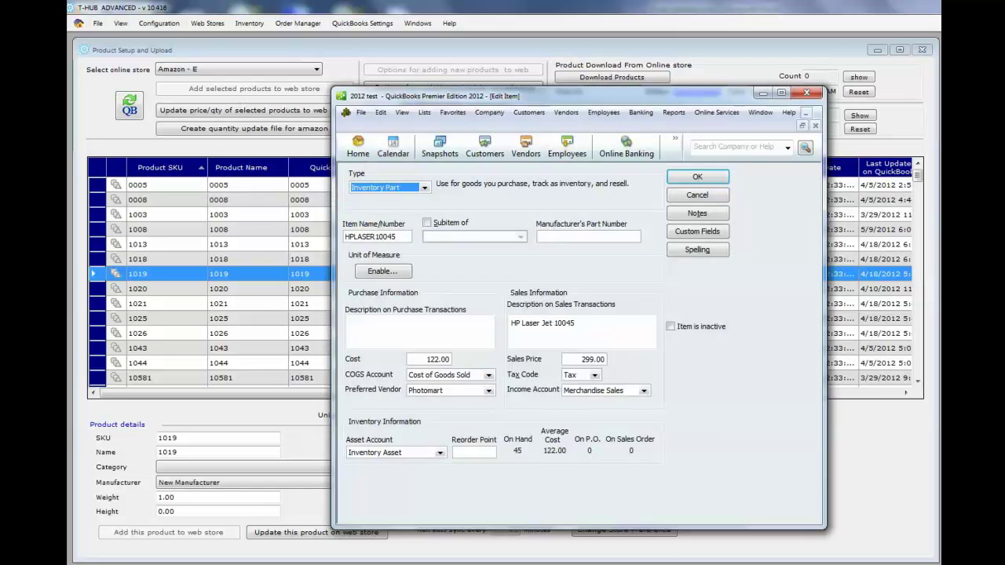
# Compare the HPLASER10045 item name in QuickBooks with the Seller SKU on its Amazon Seller Central offer page
pyautogui.press('Tab')
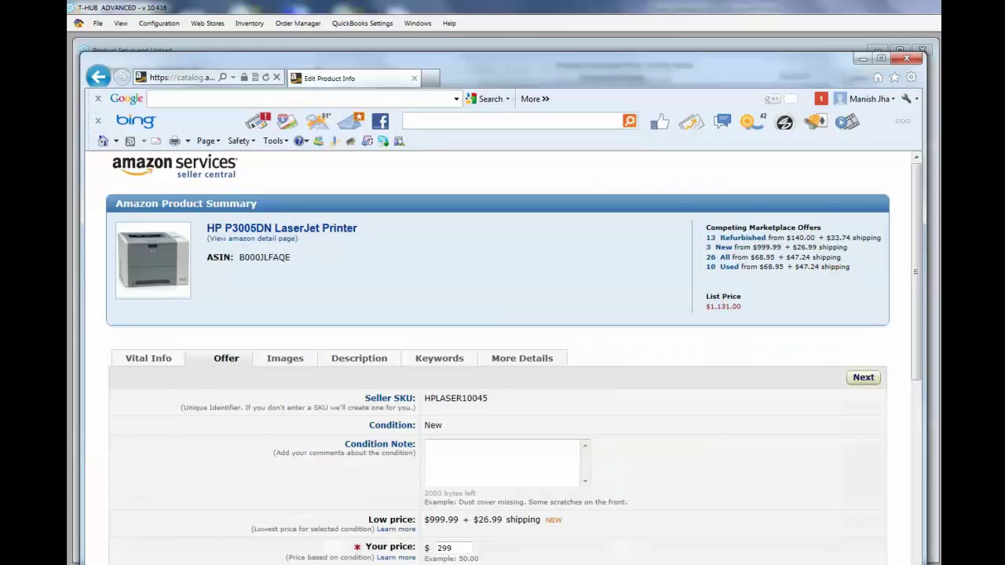
pyautogui.doubleClick(455, 398)
pyautogui.doubleClick(455, 398)
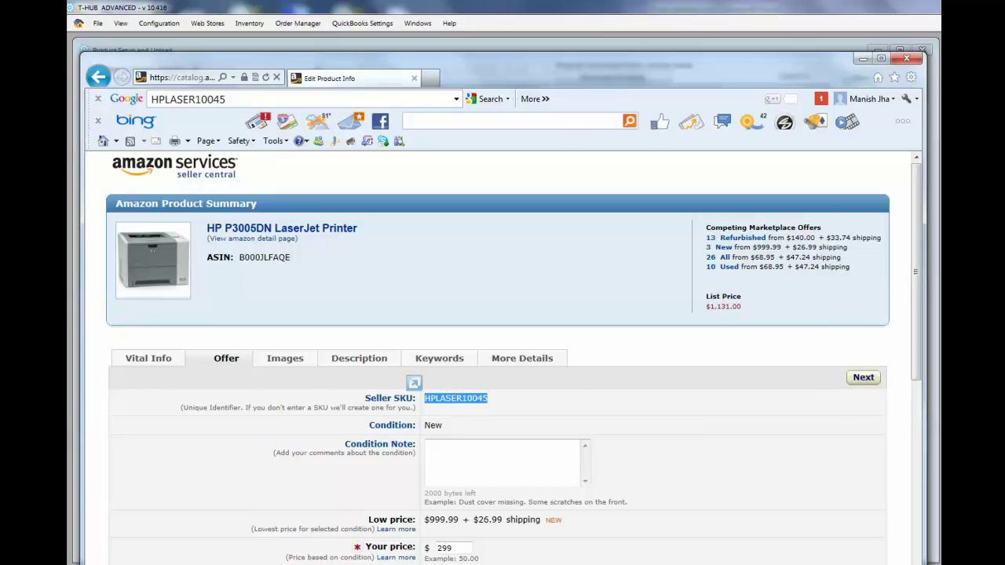
pyautogui.hotkey('alt', 'Tab')
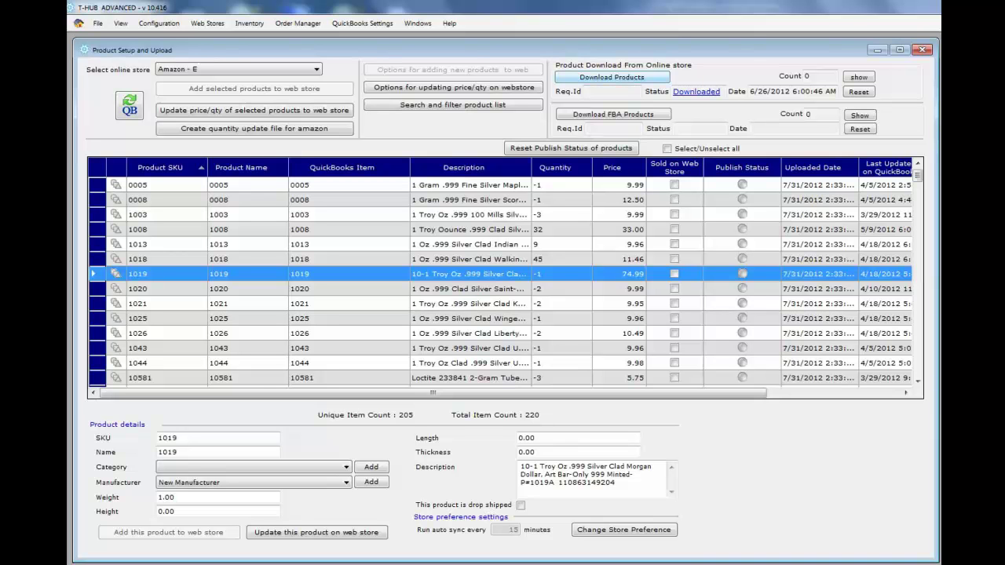
# Request the product download from the Amazon - E store and check the request's status
pyautogui.click(611, 77)
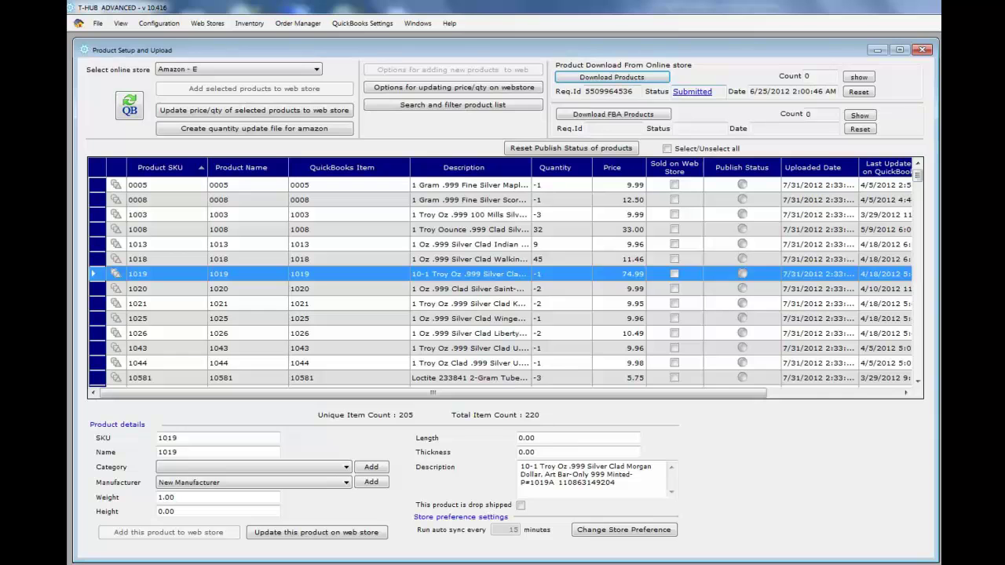
pyautogui.click(693, 91)
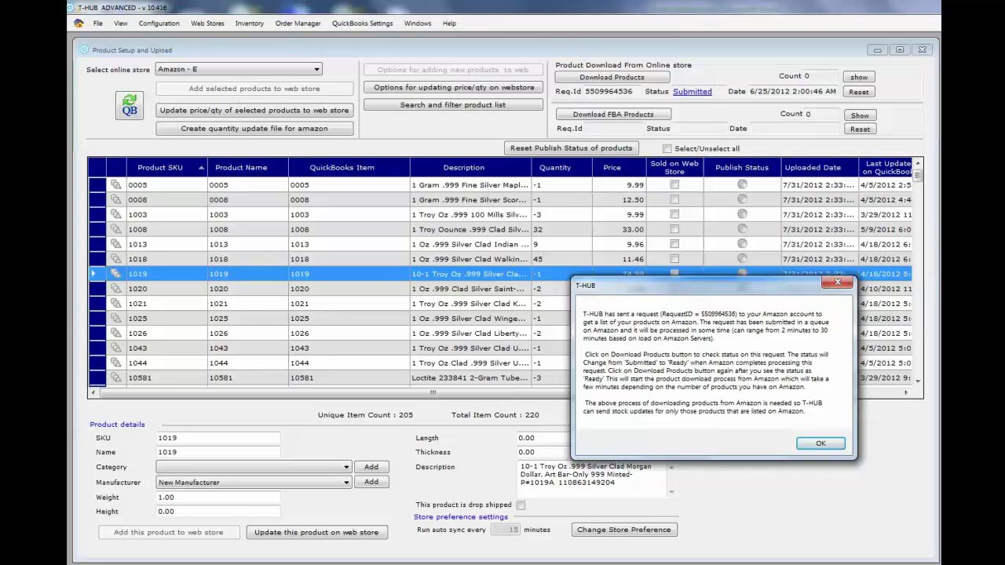
pyautogui.press('Return')
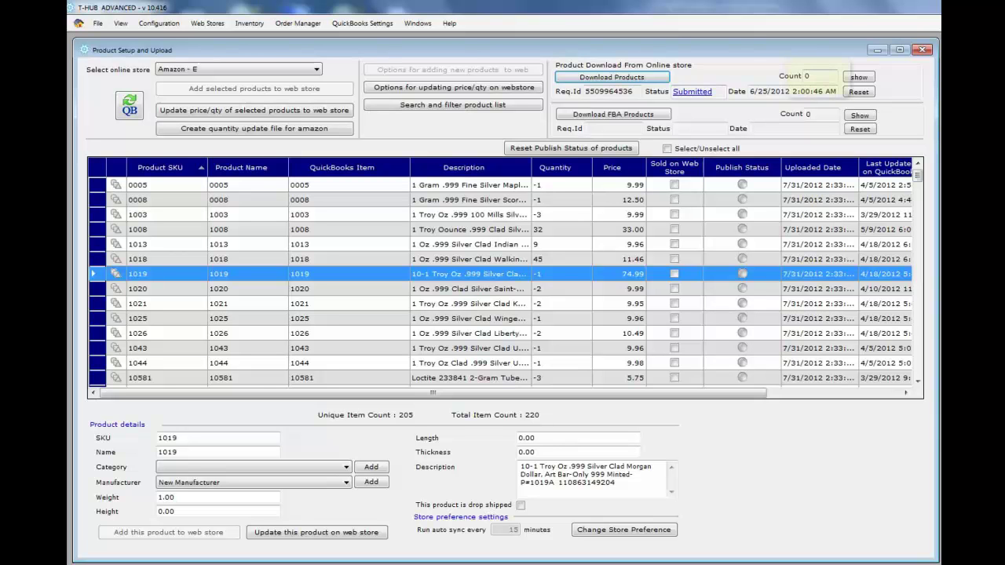
pyautogui.doubleClick(807, 76)
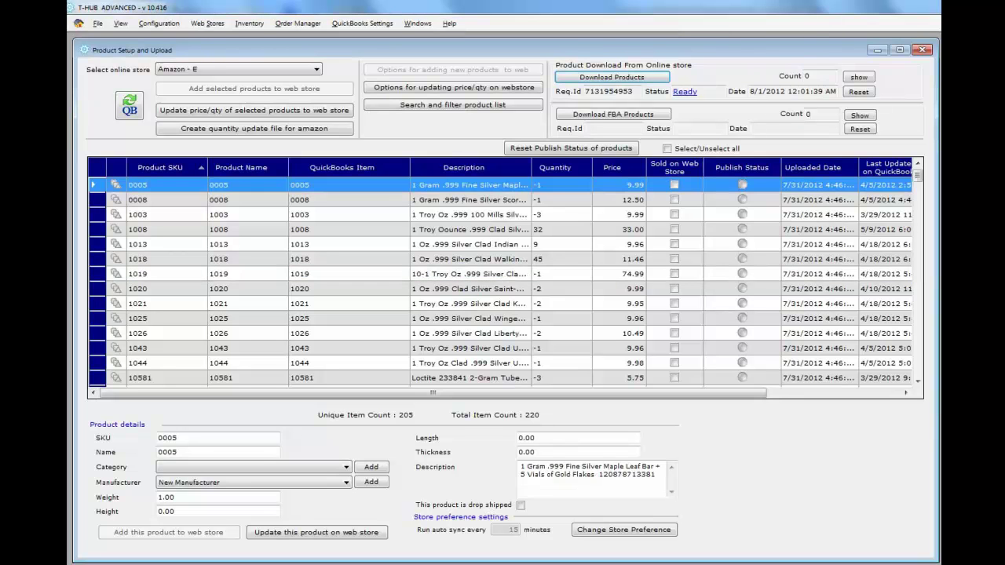
pyautogui.moveTo(699, 92); pyautogui.dragTo(672, 92)
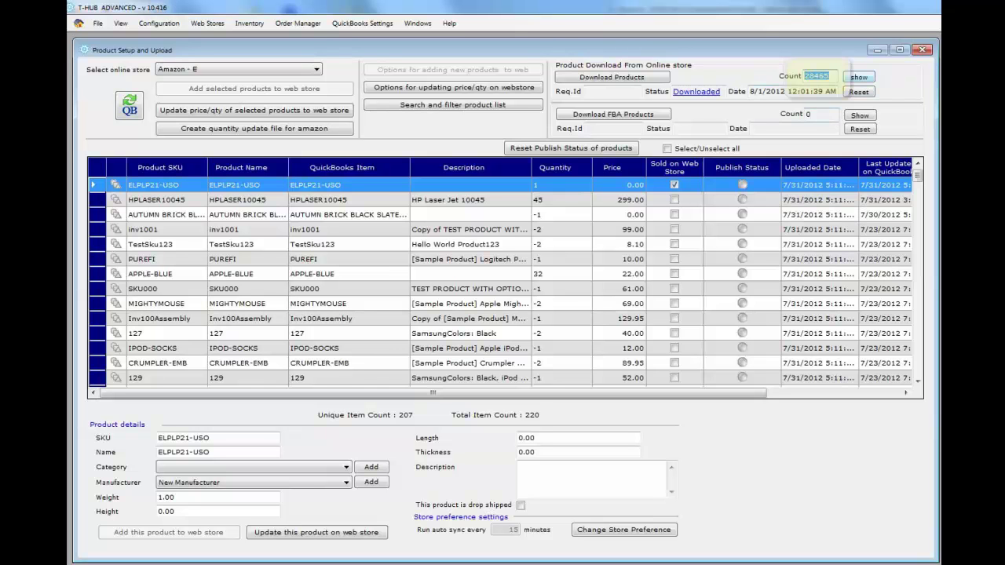
# Review the SKUs in the list of products downloaded from Amazon, and close the list
pyautogui.click(858, 77)
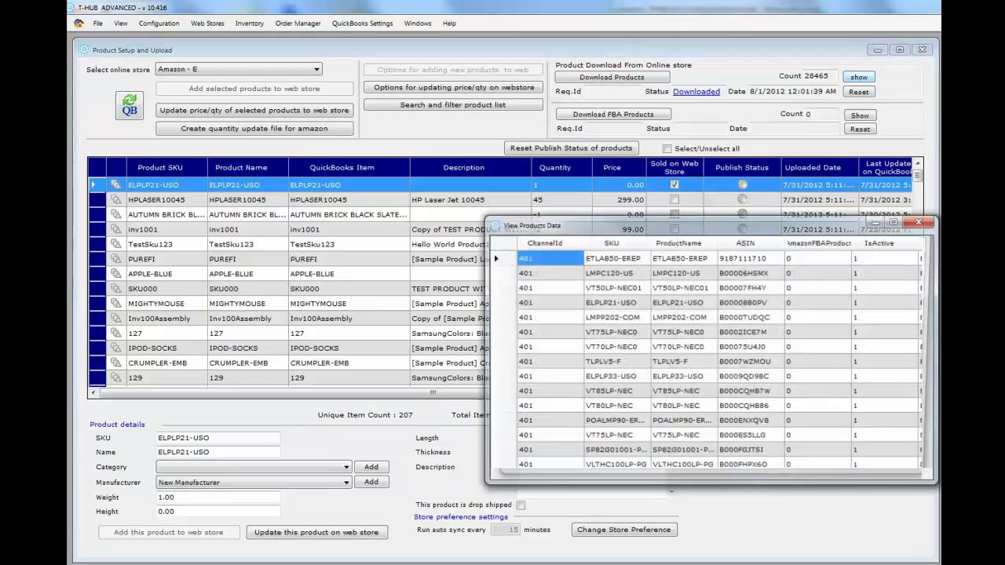
pyautogui.moveTo(707, 224); pyautogui.dragTo(632, 169)
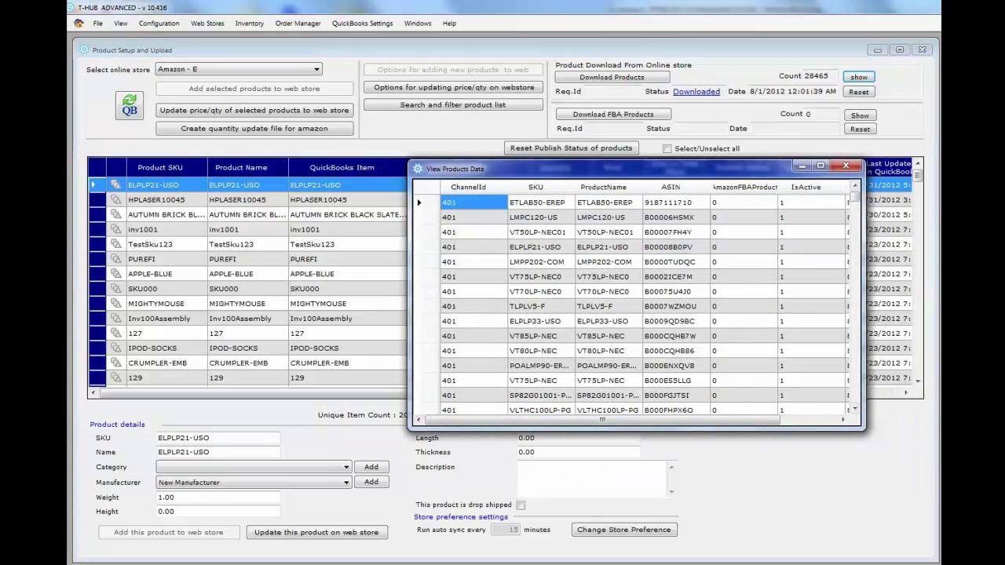
pyautogui.moveTo(854, 196); pyautogui.dragTo(854, 277)
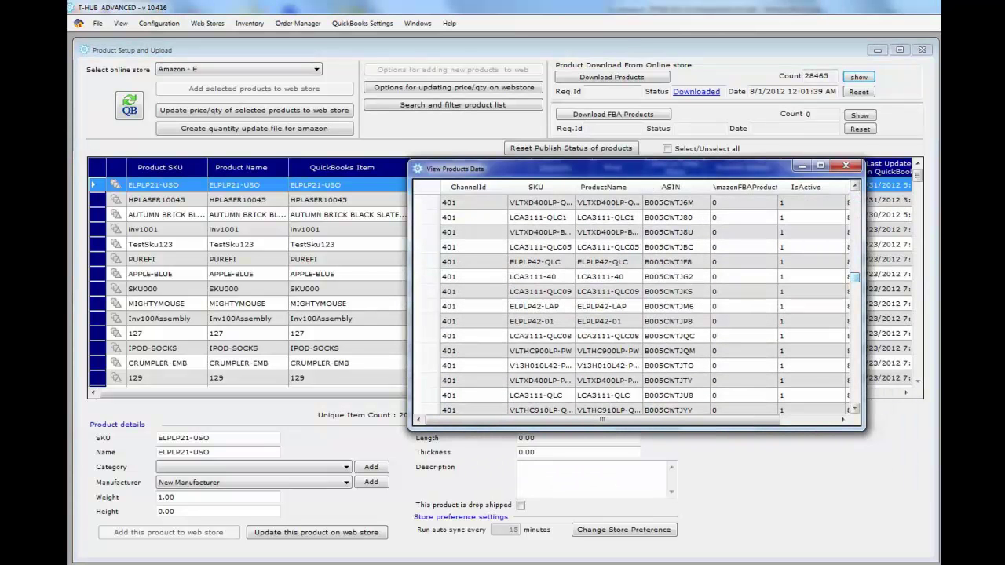
pyautogui.click(540, 246)
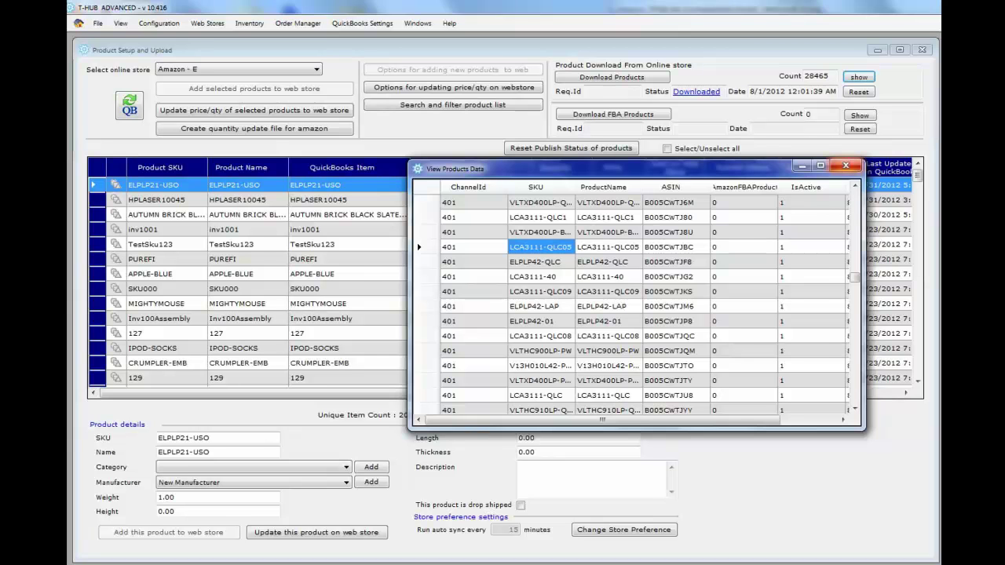
pyautogui.click(845, 165)
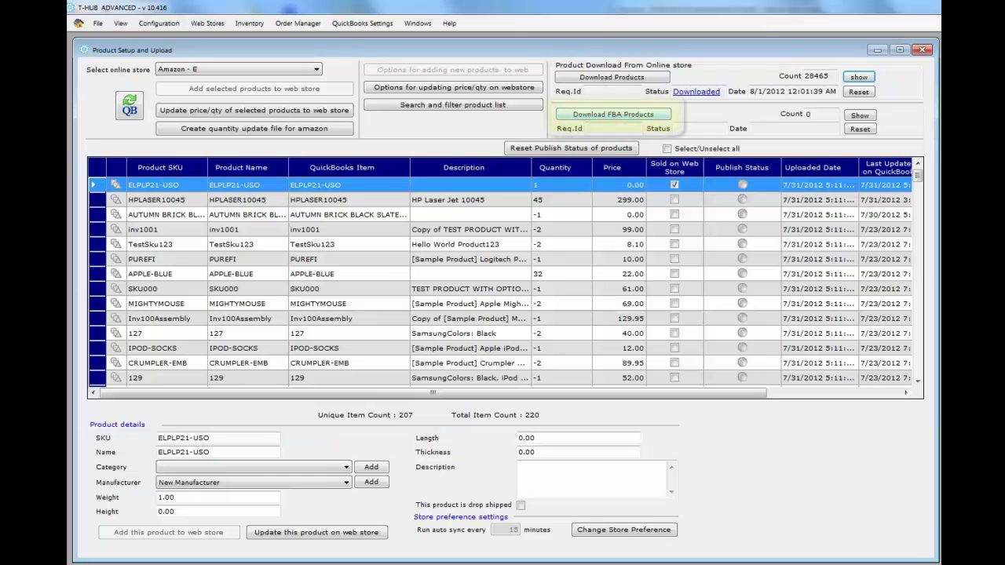
# Request the FBA product download from the Amazon - E store
pyautogui.click(613, 114)
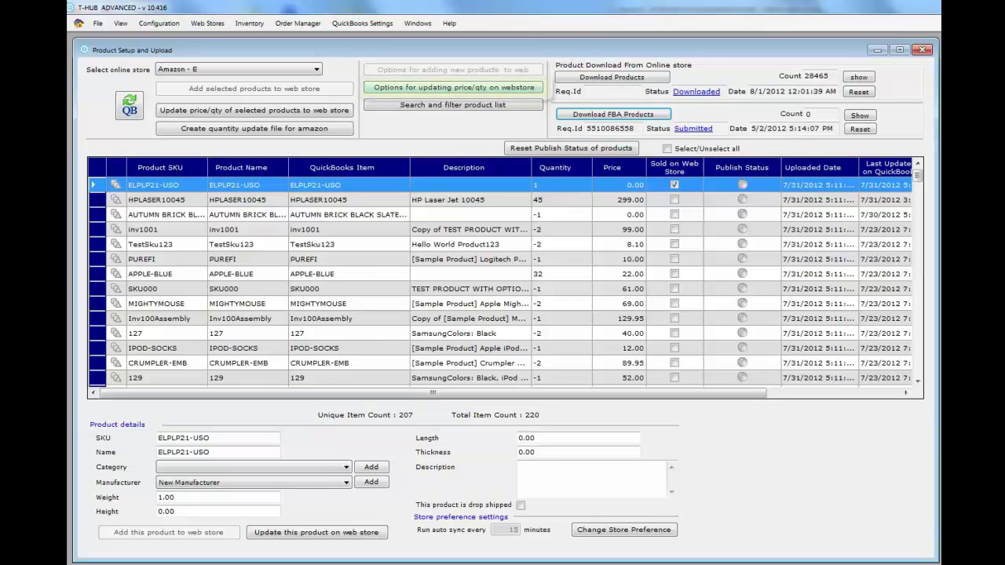
# Set online stock to update from On Hand Quantity in QuickBooks and enable reducing quantity by items on orders not posted to QB
pyautogui.click(453, 87)
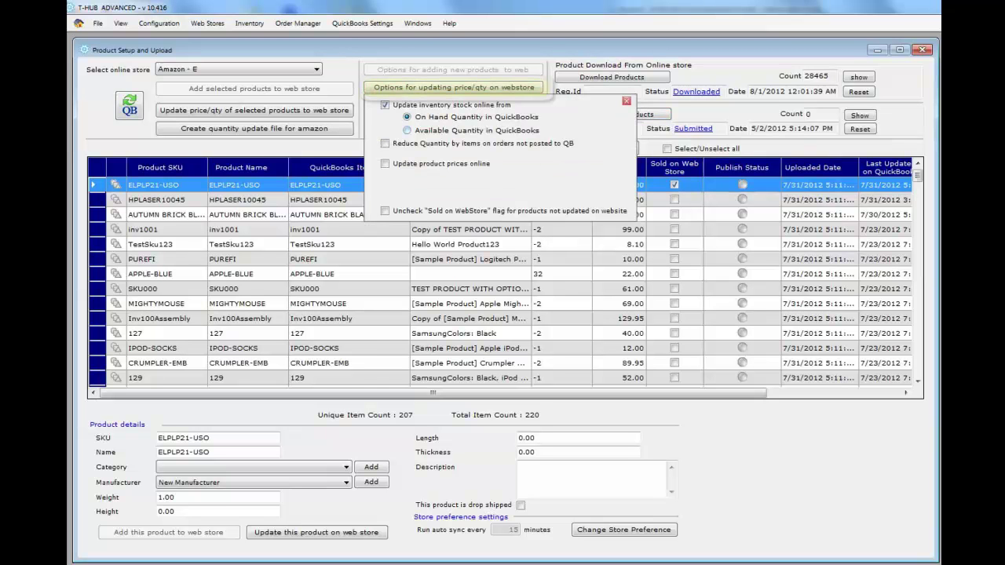
pyautogui.click(385, 105)
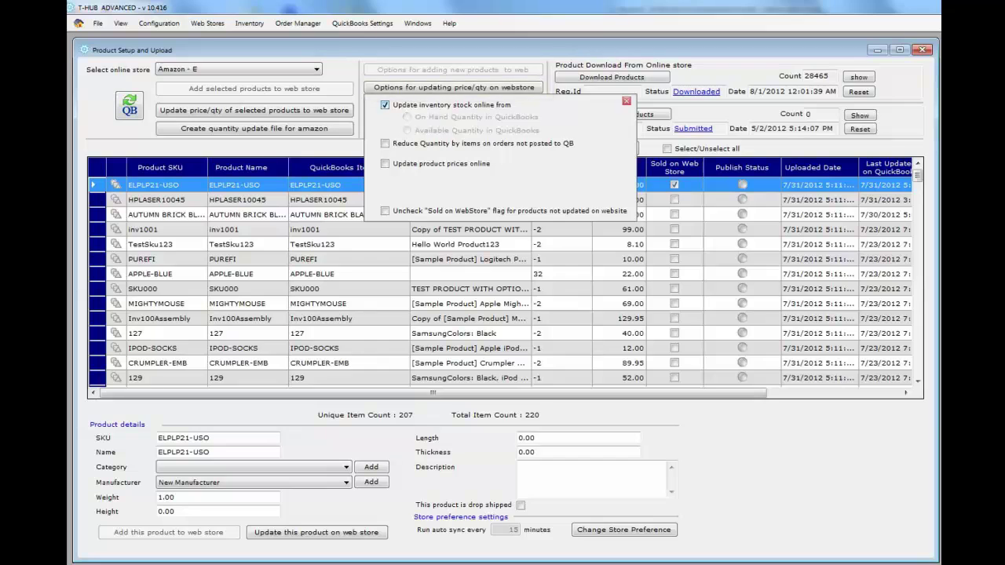
pyautogui.click(385, 105)
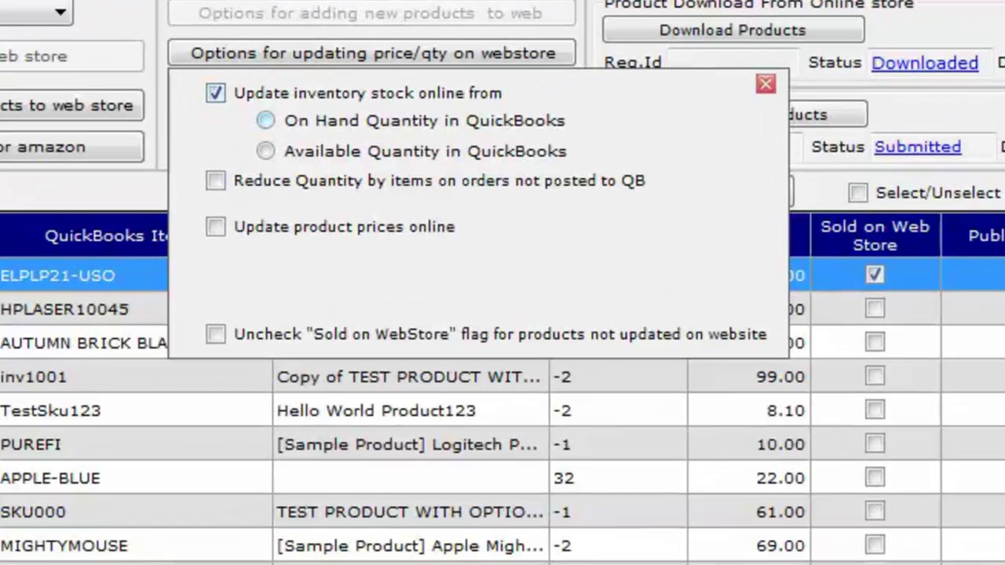
pyautogui.click(265, 120)
pyautogui.click(266, 150)
pyautogui.click(265, 120)
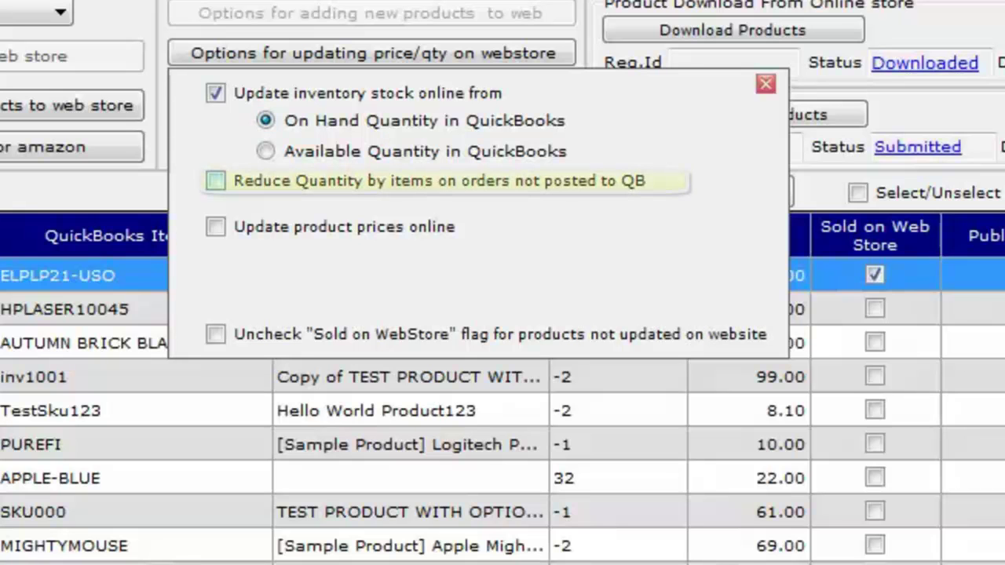
pyautogui.click(215, 181)
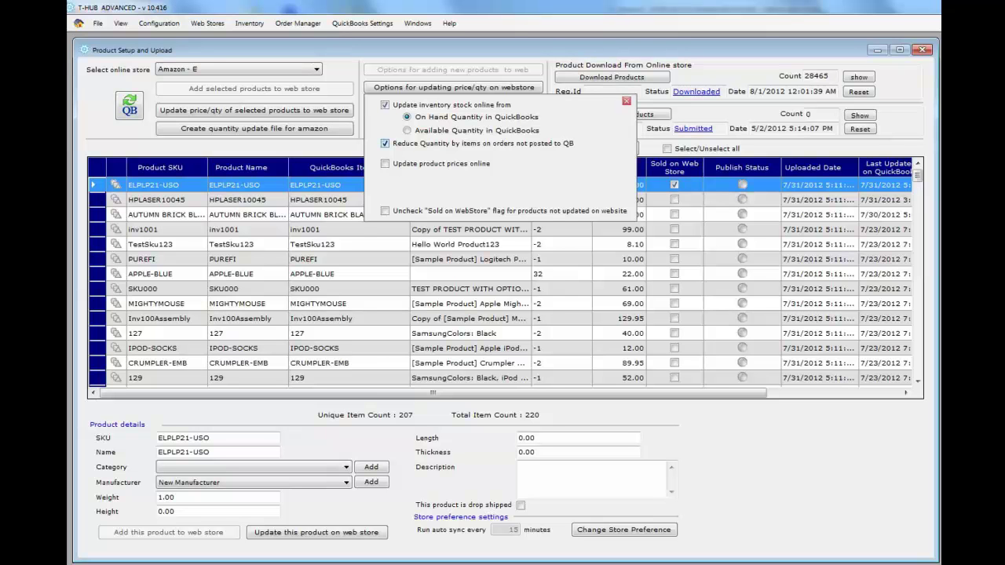
pyautogui.press('Escape')
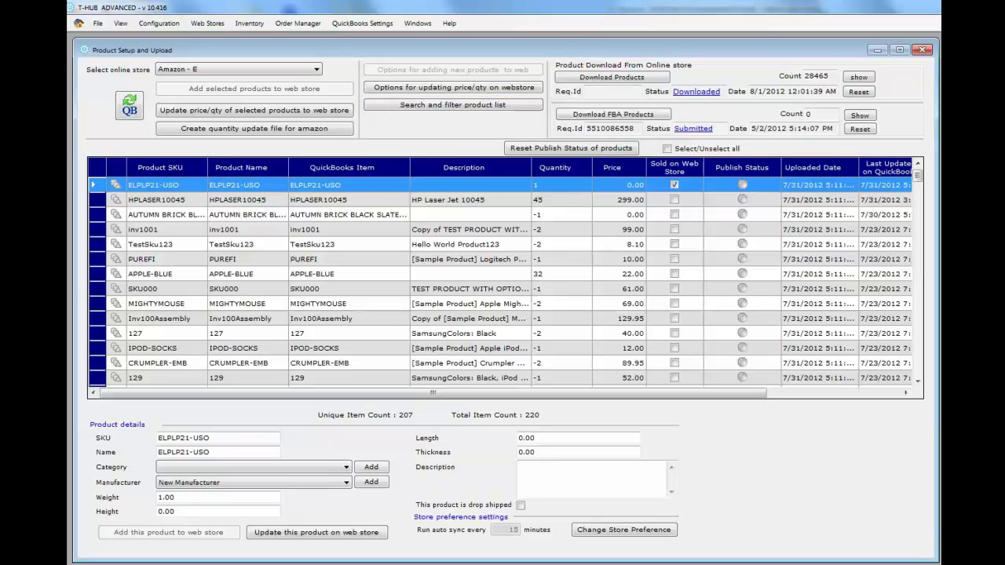
# Check the item quantity details of ELPLP21-USO and update this product on the web store
pyautogui.moveTo(690, 288); pyautogui.dragTo(547, 211)
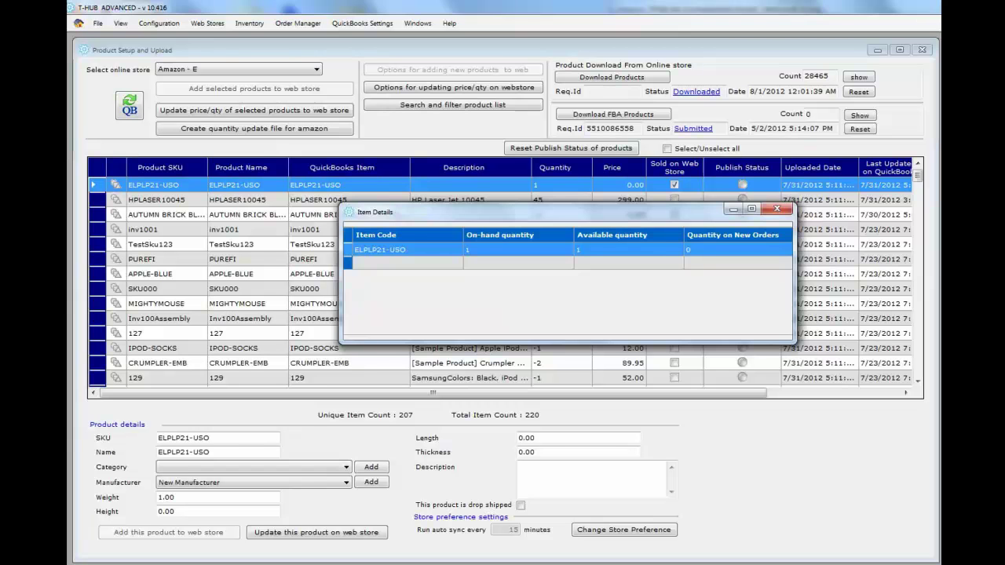
pyautogui.click(777, 209)
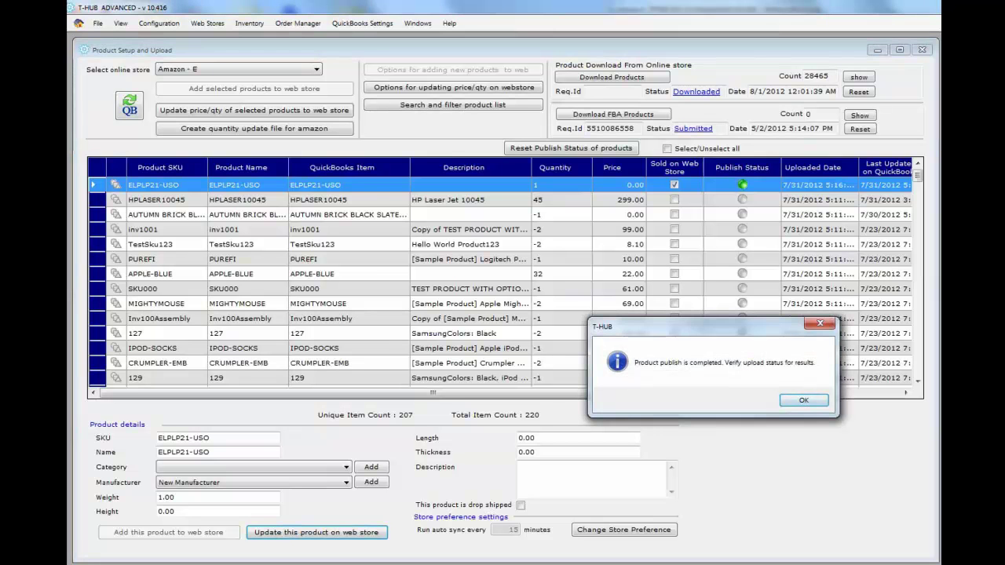
pyautogui.click(804, 399)
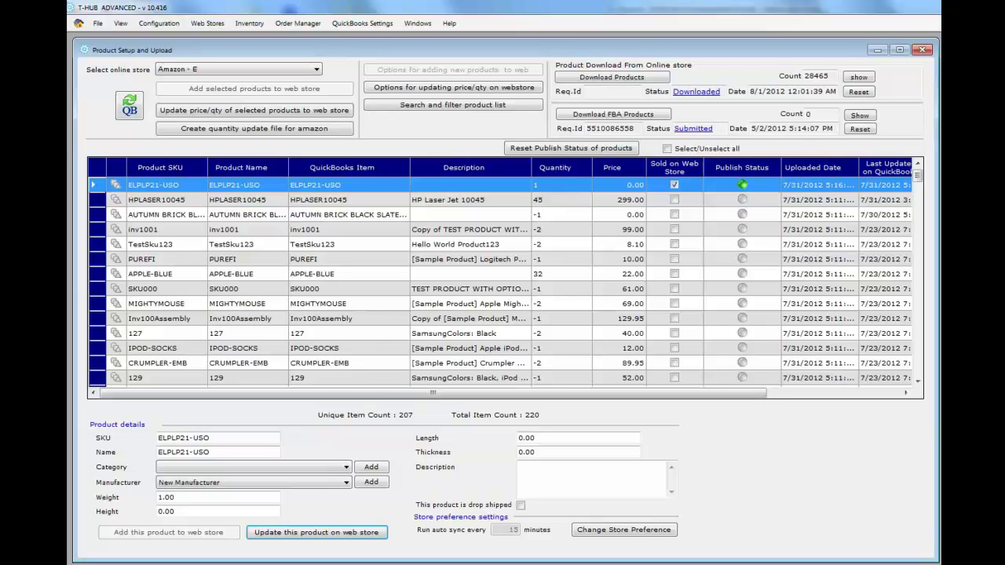
# Try to update the APPLE-BLUE product on the web store
pyautogui.click(312, 274)
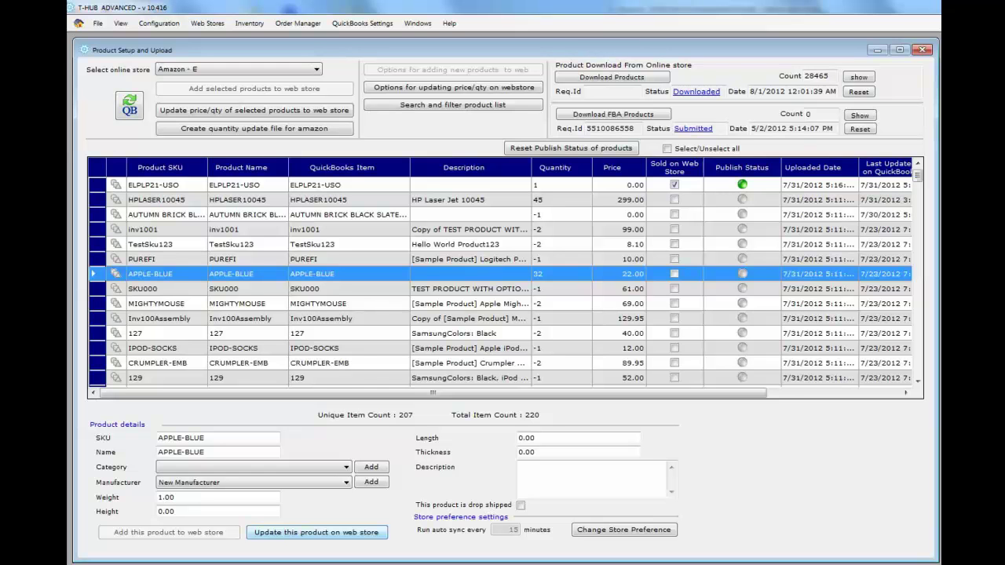
pyautogui.click(316, 532)
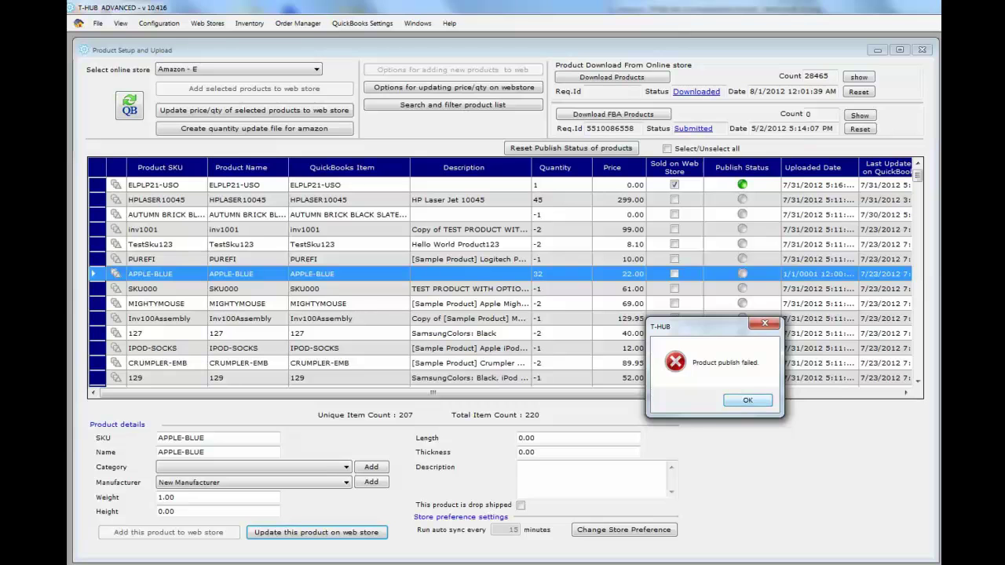
pyautogui.click(747, 399)
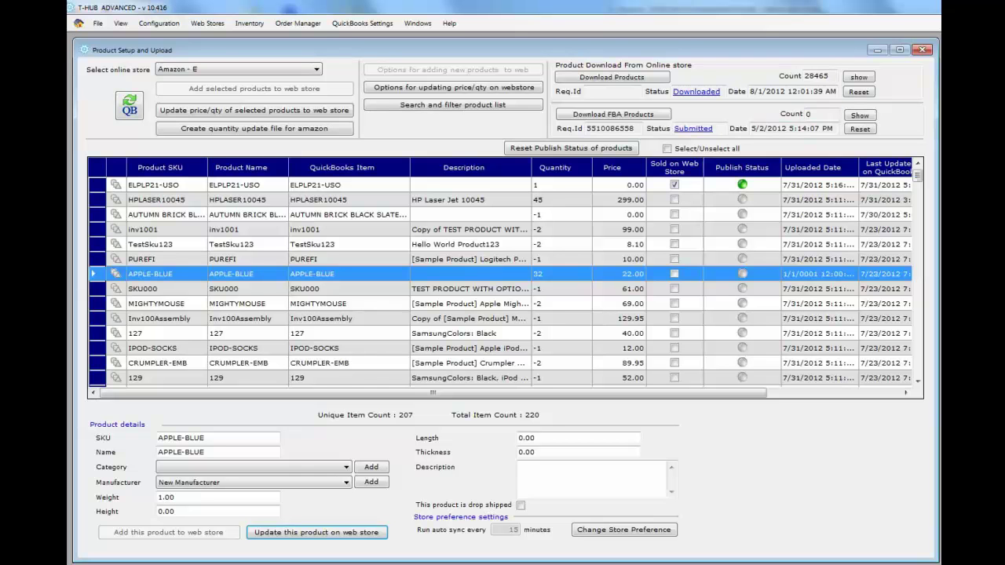
# Update the price and quantity of the products from ELPLP21-USO through PUREFI on the web store
pyautogui.click(159, 185)
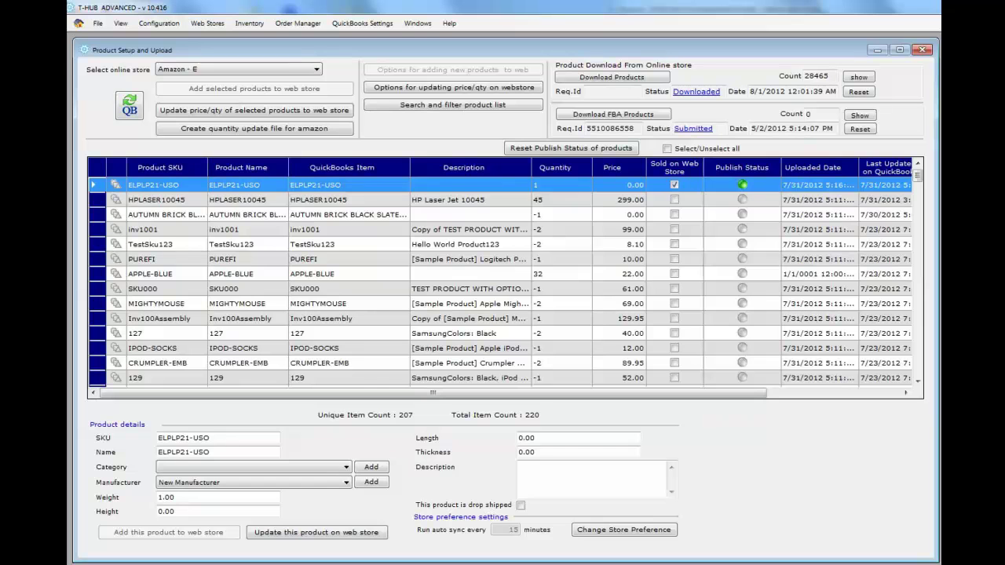
pyautogui.keyDown('shift'); pyautogui.click(159, 259); pyautogui.keyUp('shift')
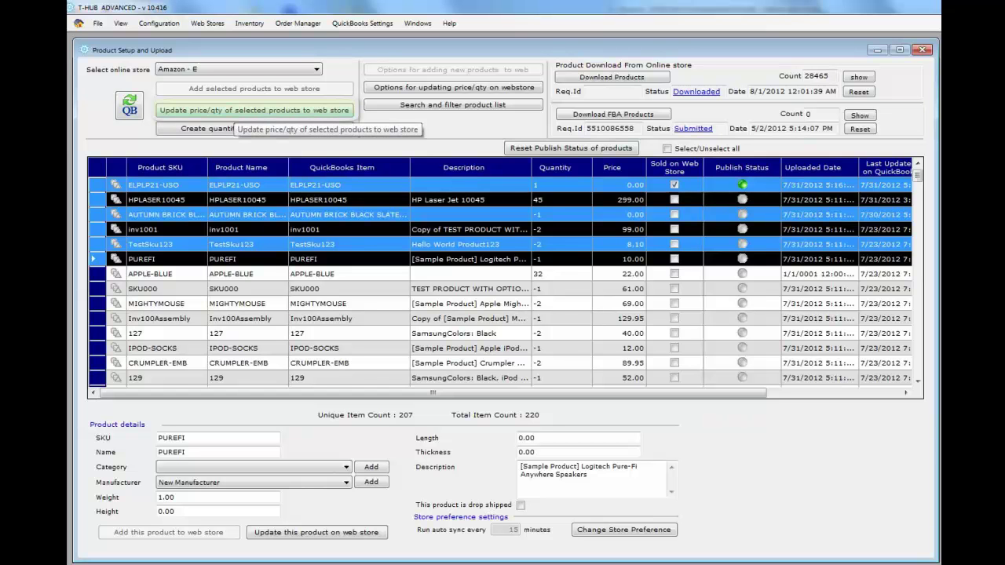
pyautogui.click(236, 111)
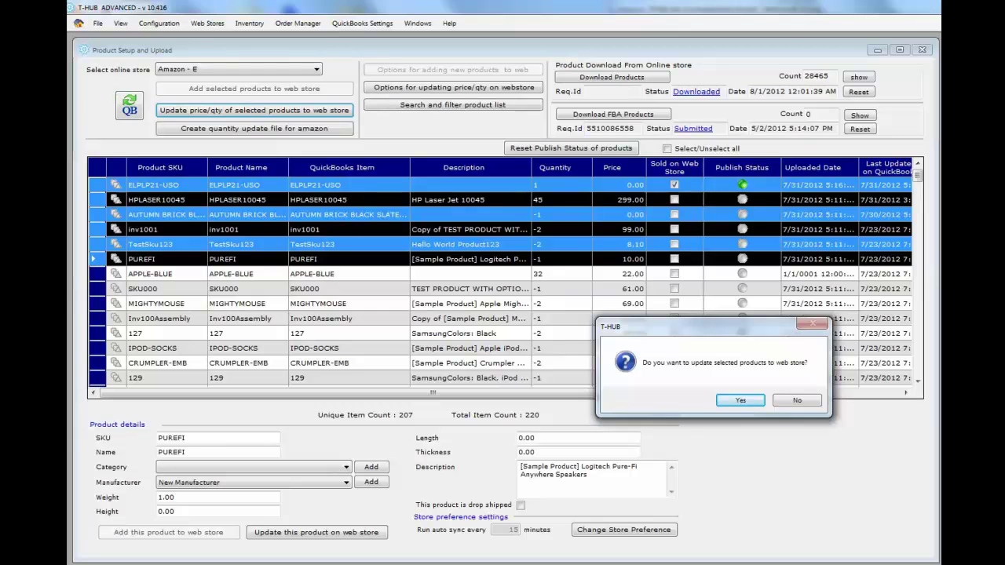
pyautogui.moveTo(702, 326); pyautogui.dragTo(681, 322)
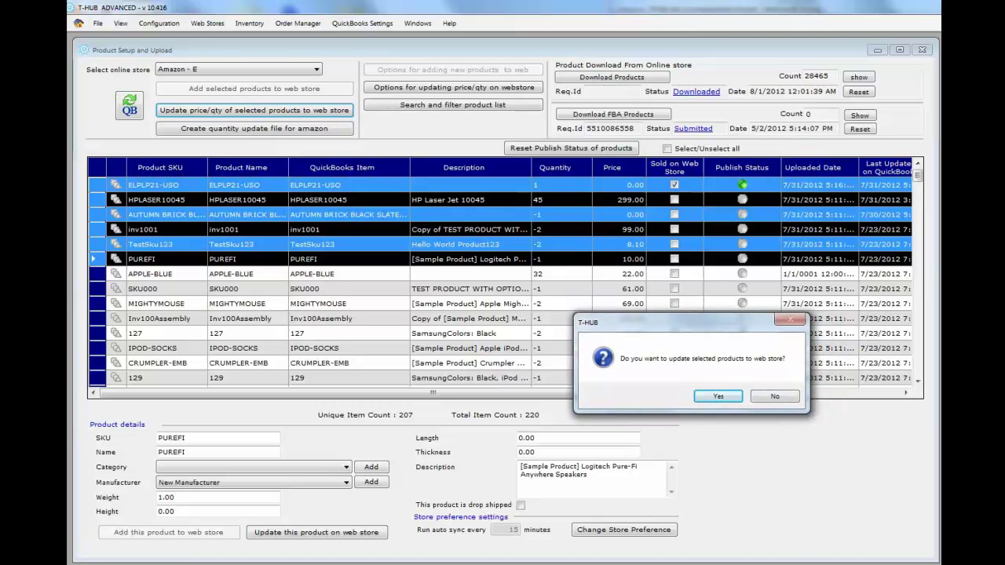
pyautogui.press('Return')
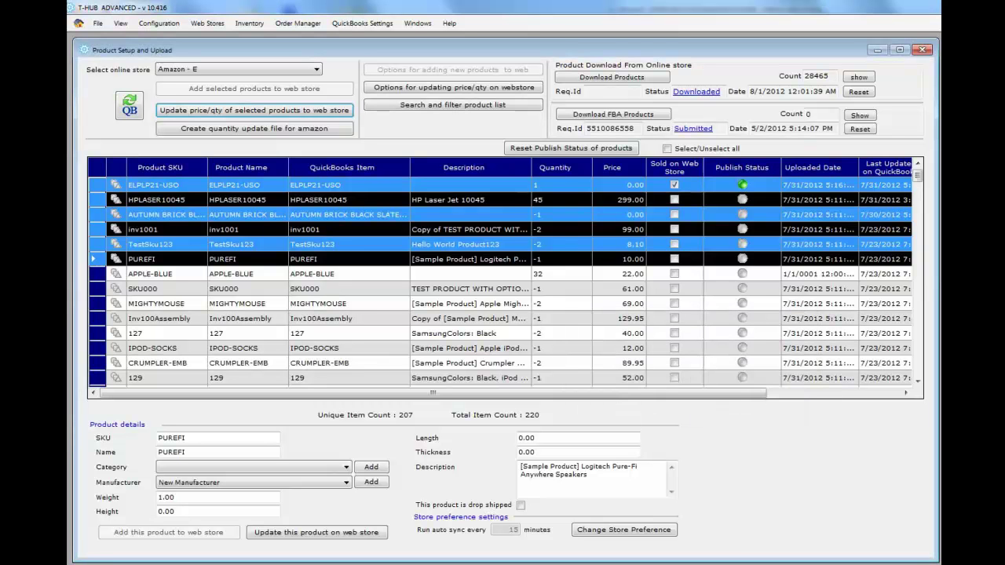